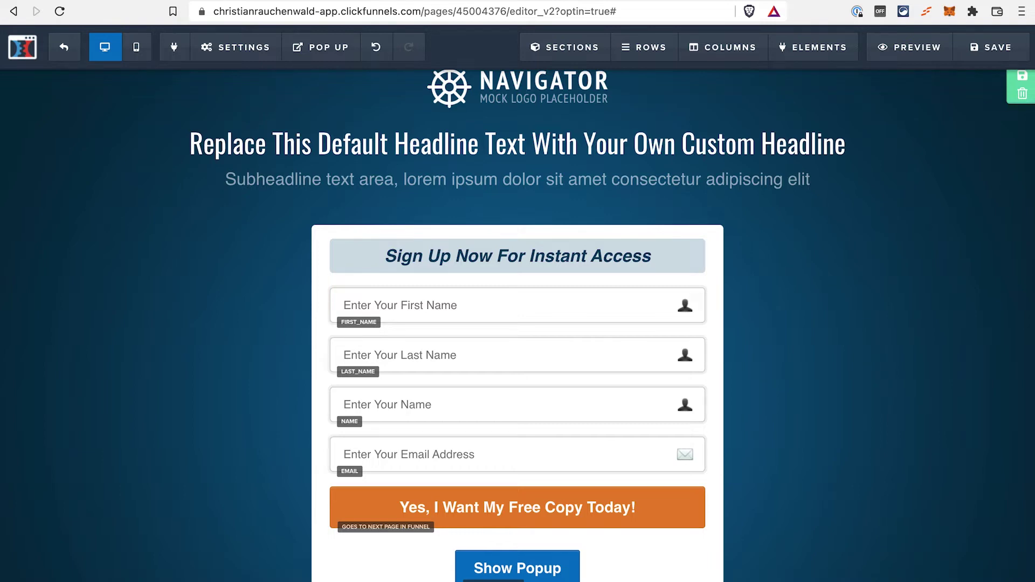
Change the orange opt-in button's action to Submit Order / Submit Form.
click(633, 508)
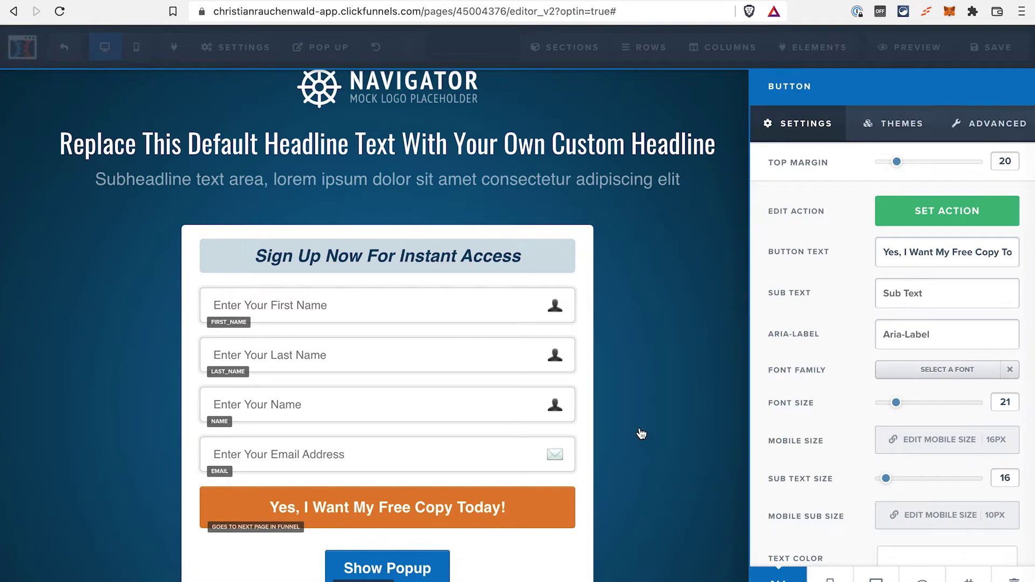
click(905, 219)
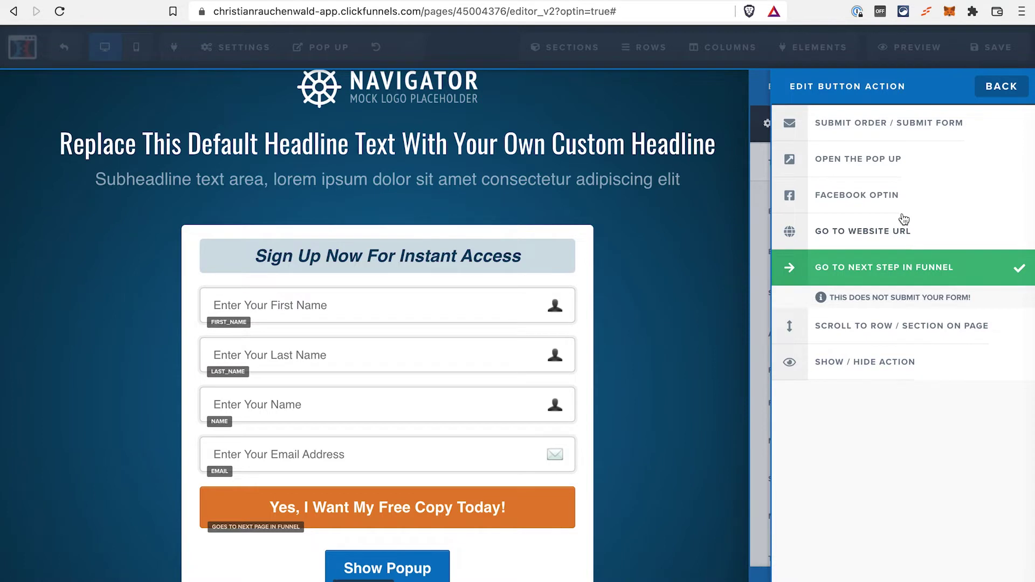
click(858, 124)
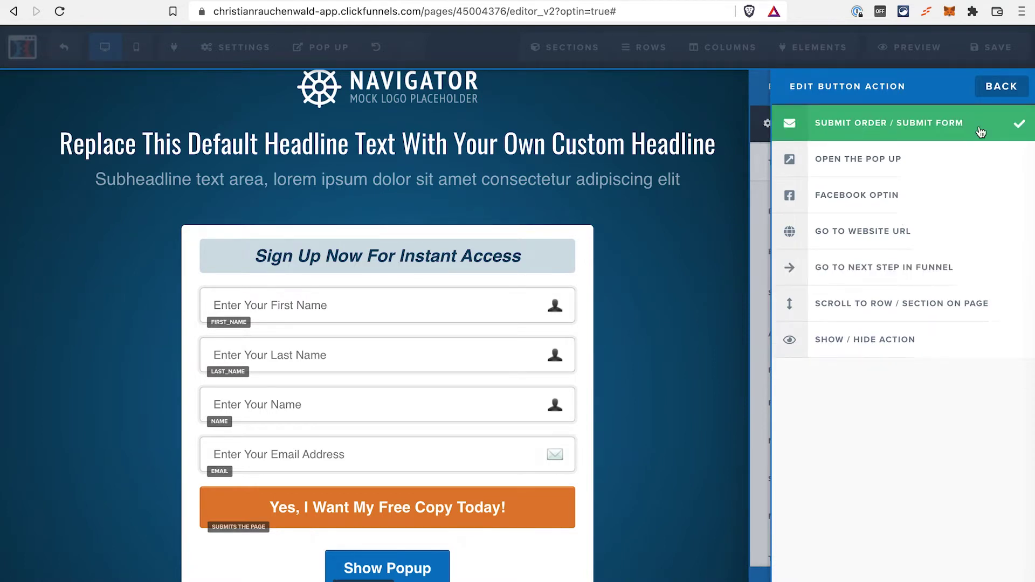
click(741, 410)
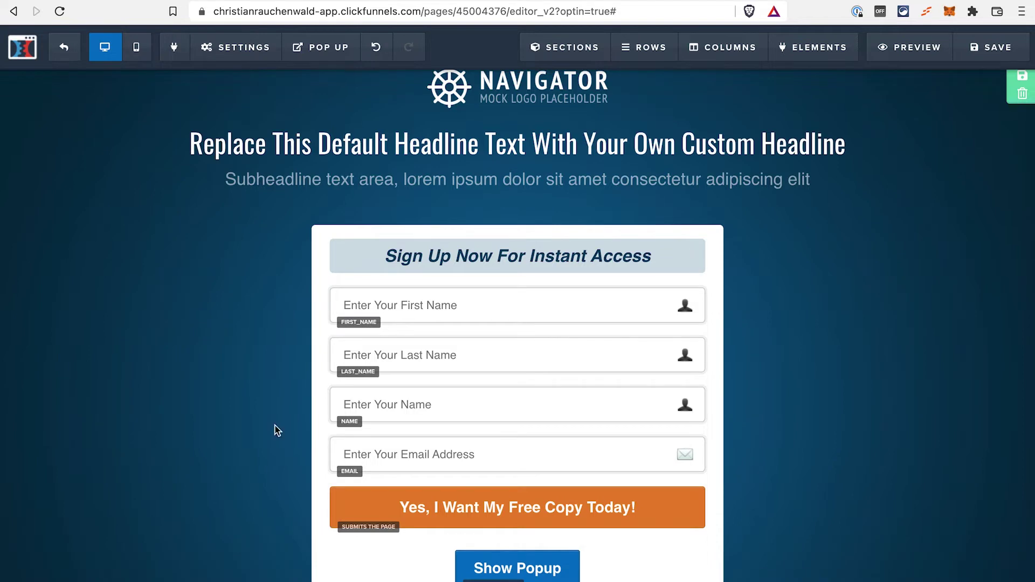
click(238, 54)
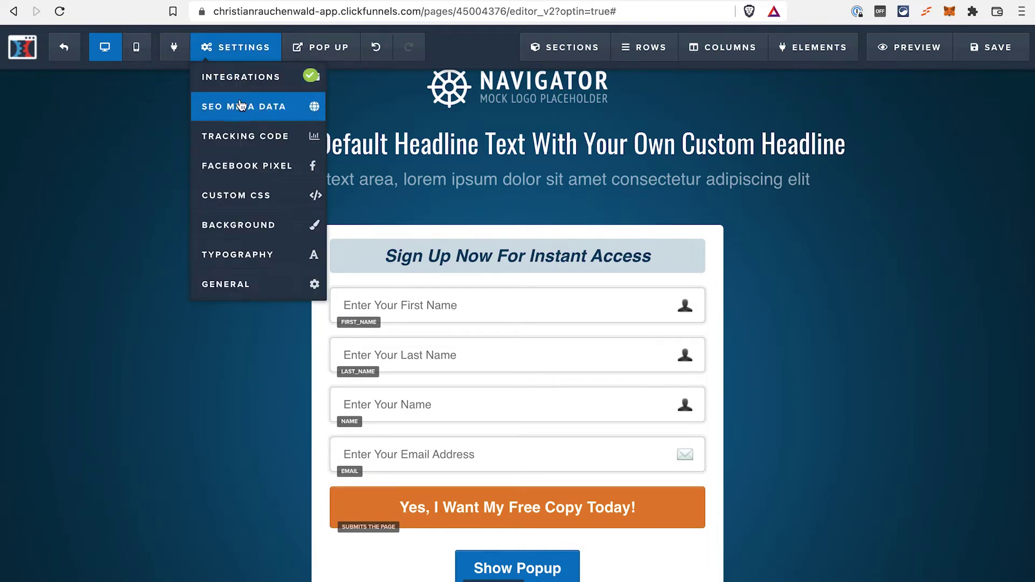
click(250, 140)
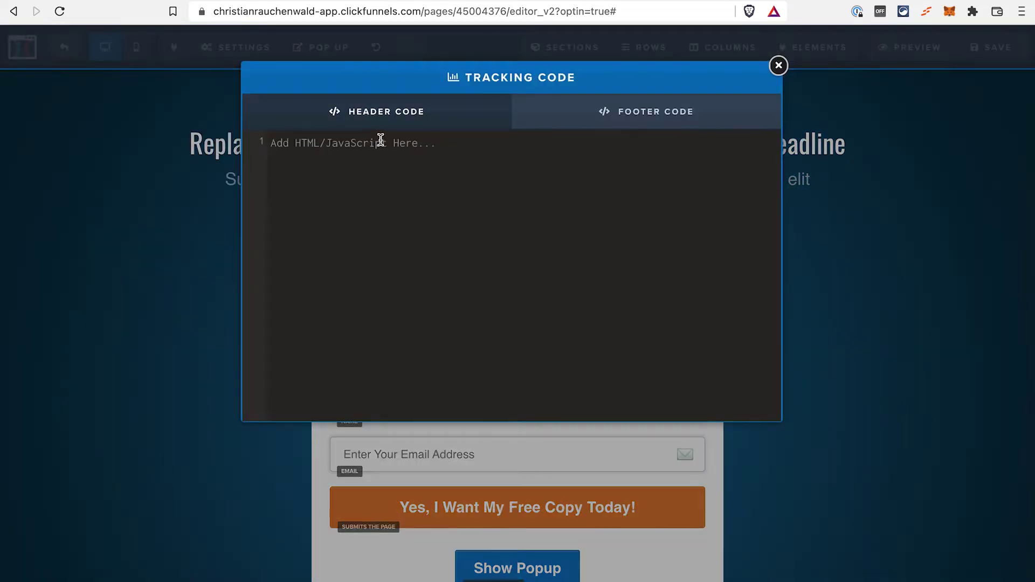
click(397, 117)
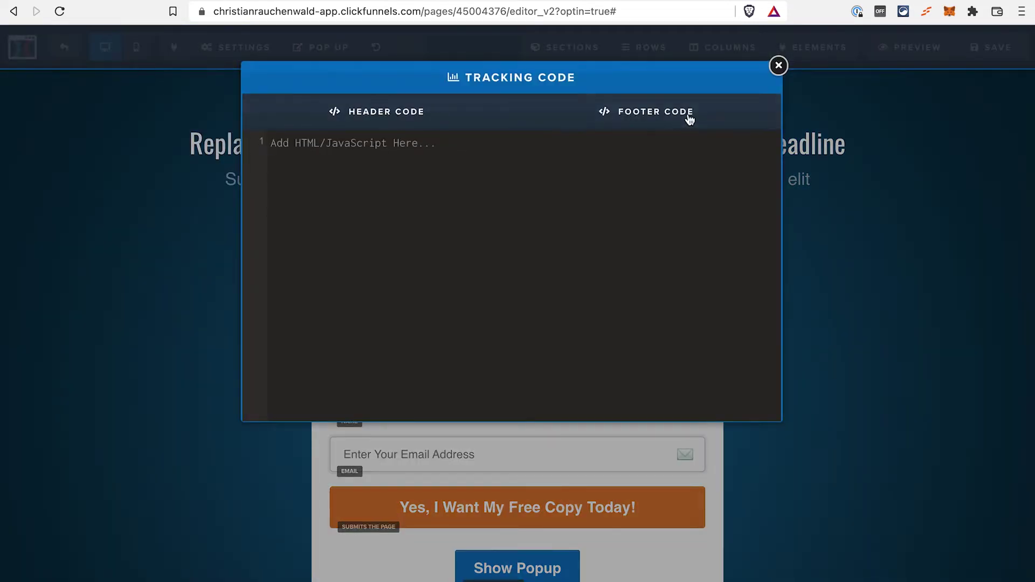
click(665, 118)
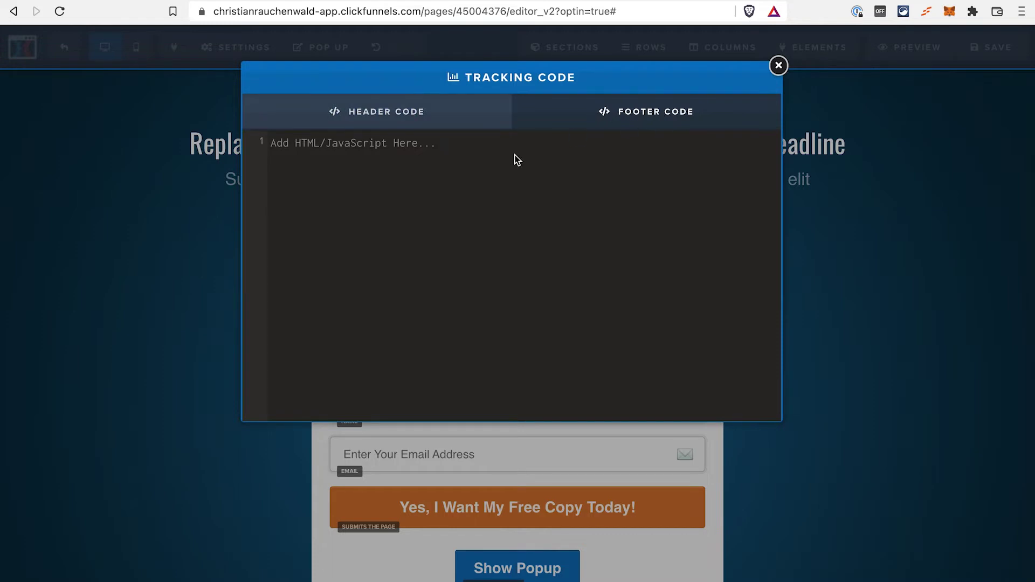
click(779, 66)
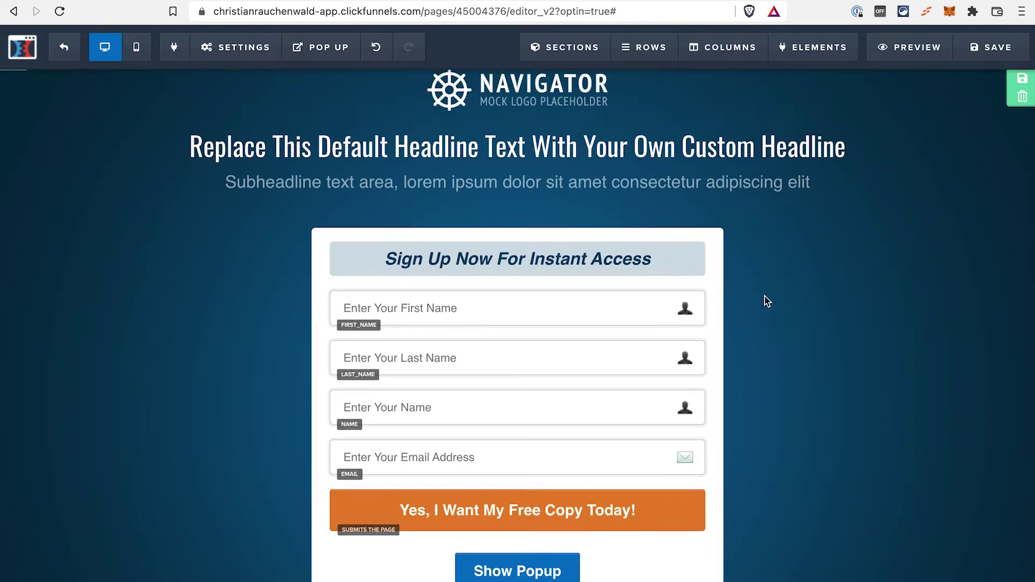
scroll(765, 296, down, 3)
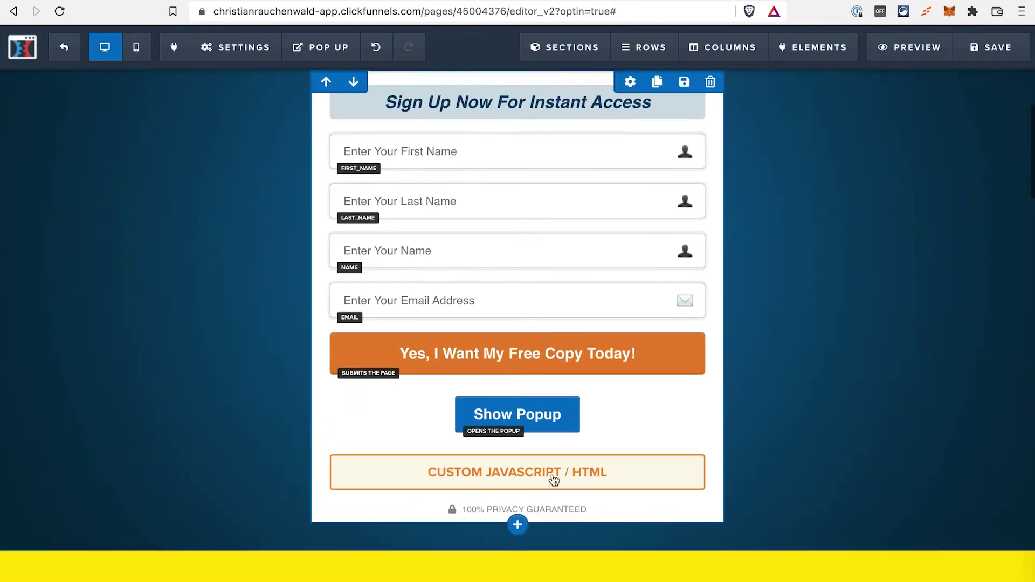
mouse_move(618, 468)
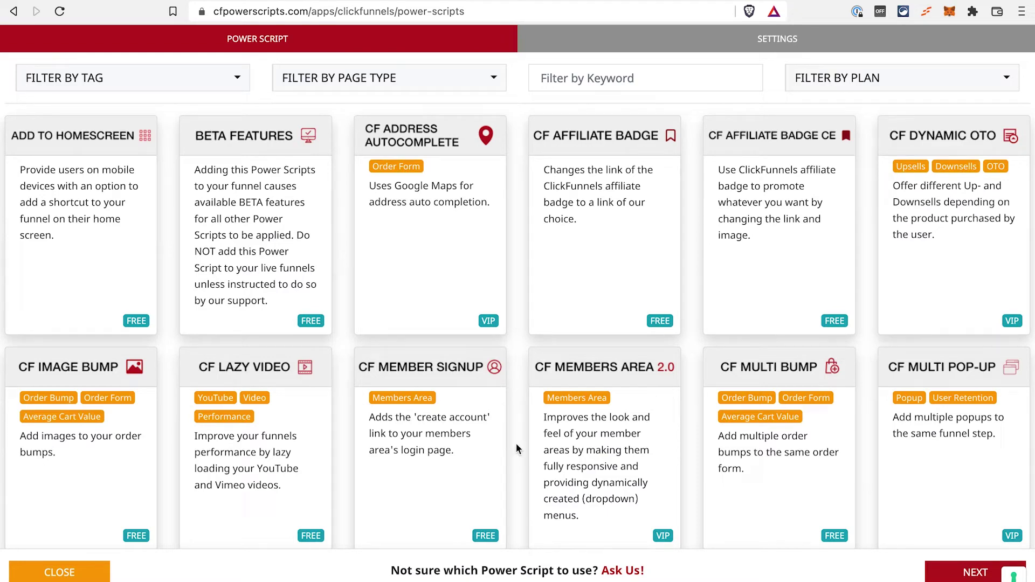
scroll(516, 443, down, 15)
scroll(516, 445, down, 5)
scroll(516, 443, down, 3)
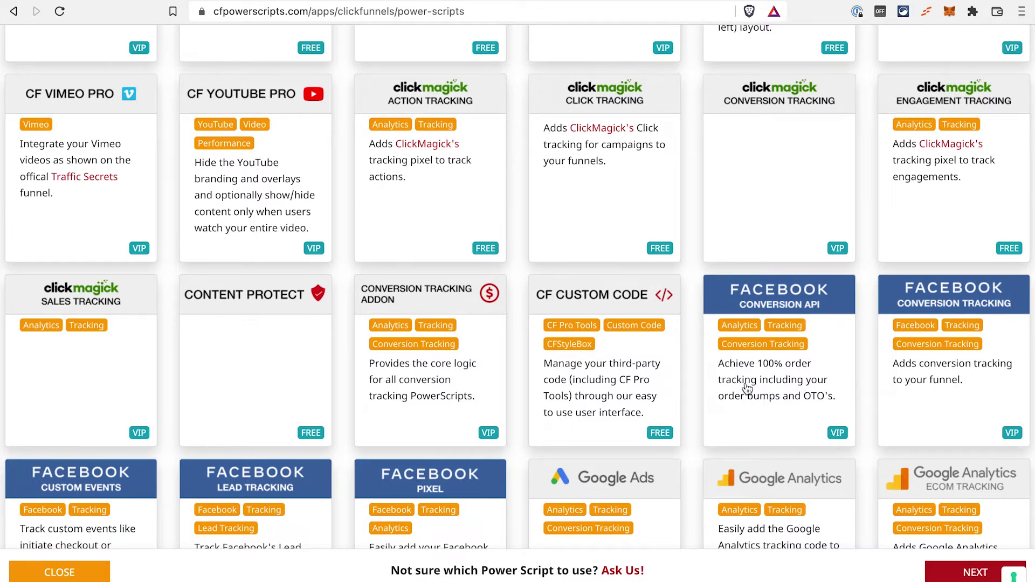
scroll(688, 372, down, 3)
scroll(688, 372, down, 2)
scroll(687, 372, down, 2)
scroll(687, 373, down, 12)
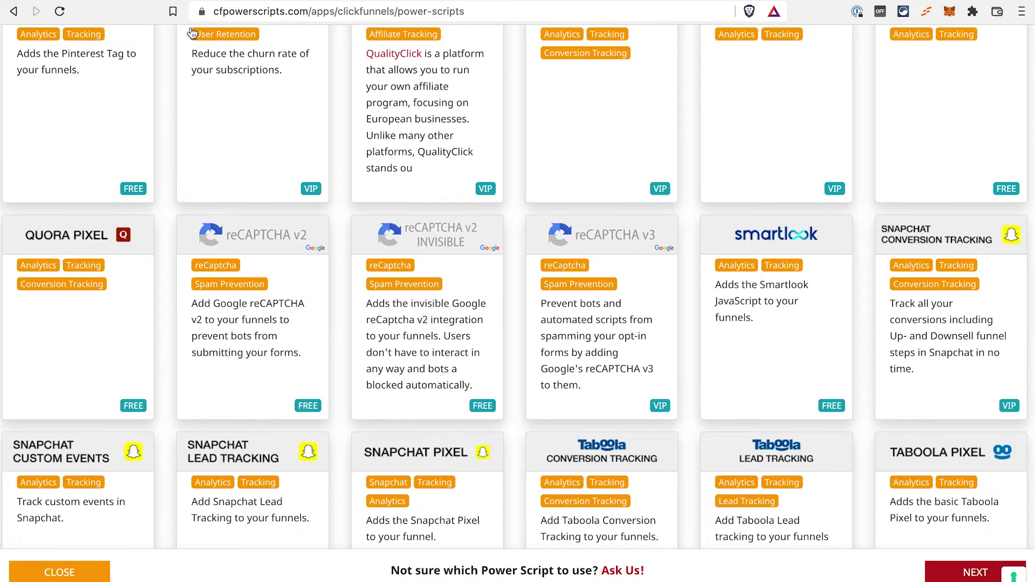
click(155, 1)
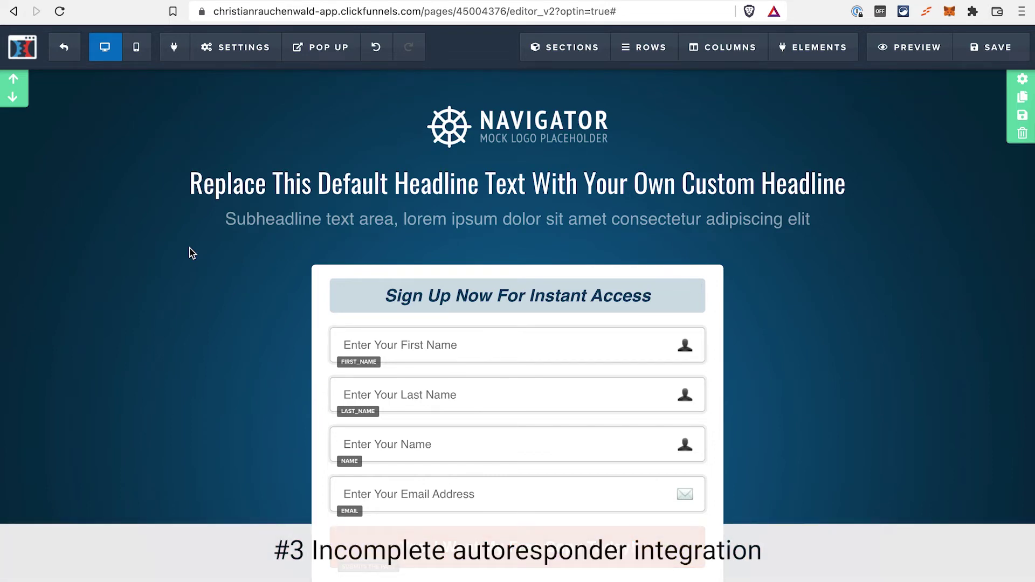
Remove the email autoresponder integration under Settings > Integrations.
click(233, 52)
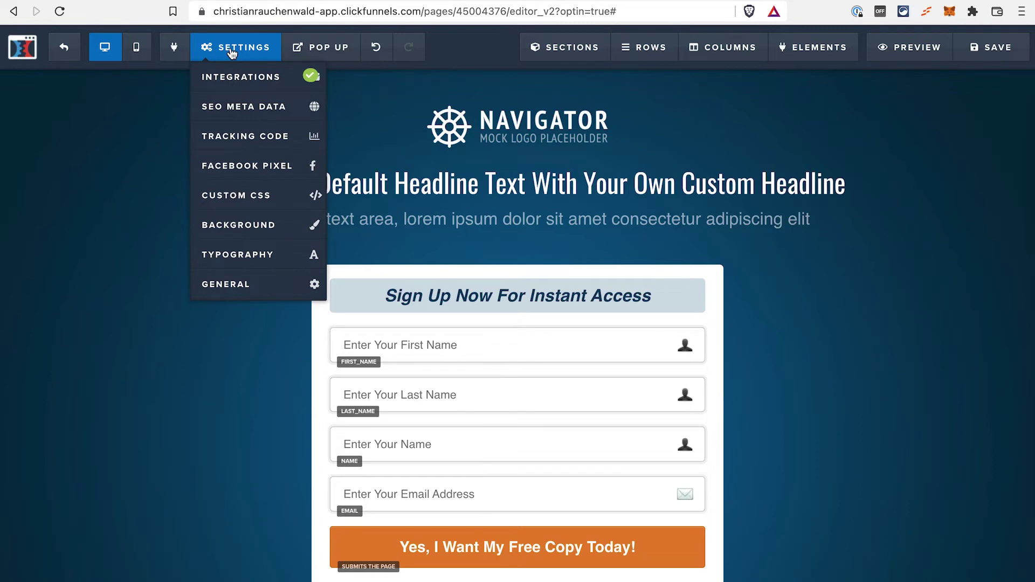
click(236, 82)
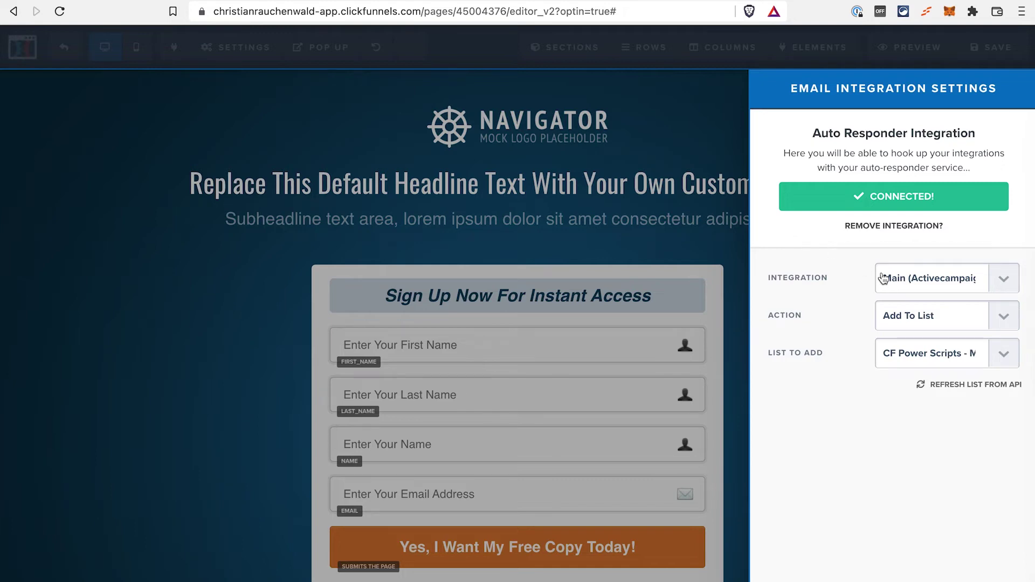
click(897, 226)
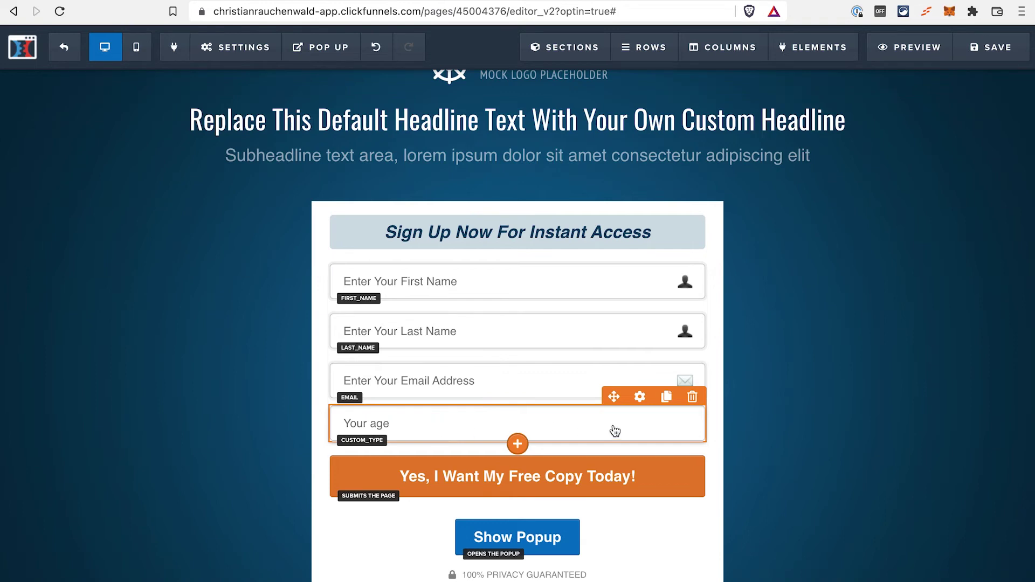
click(640, 397)
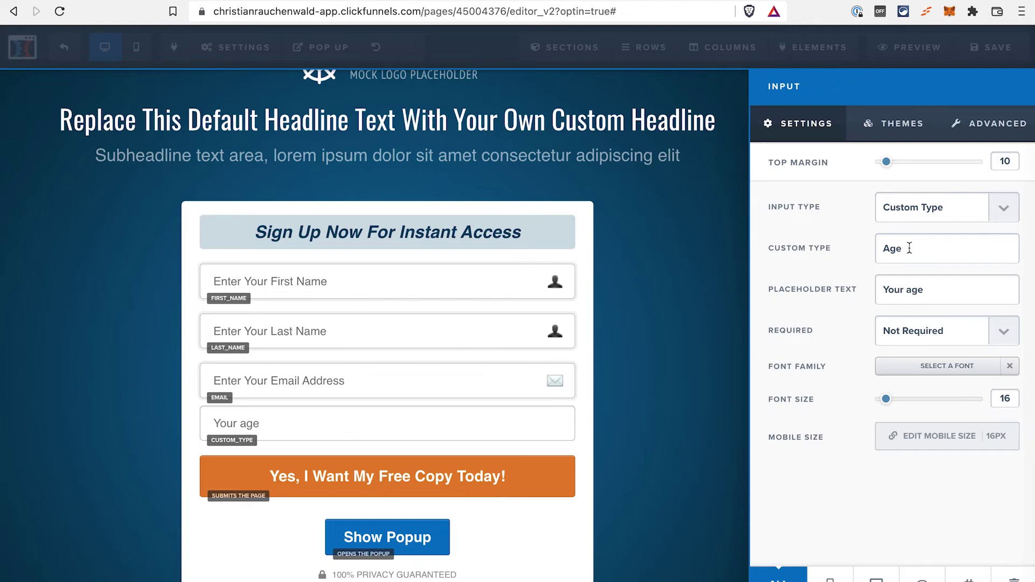
click(623, 433)
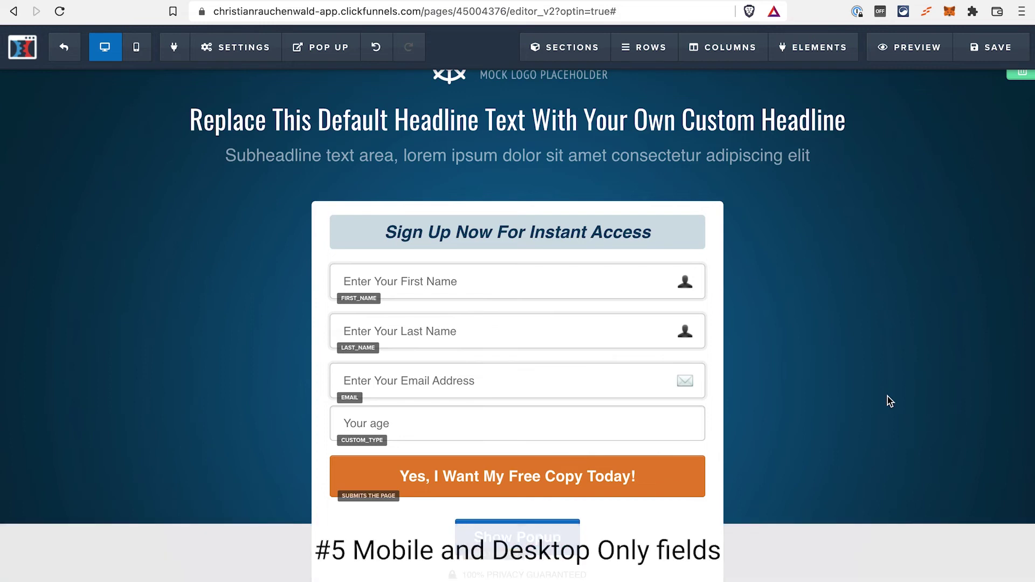
Switch the editor to the mobile layout to preview the opt-in form.
scroll(888, 396, up, 1)
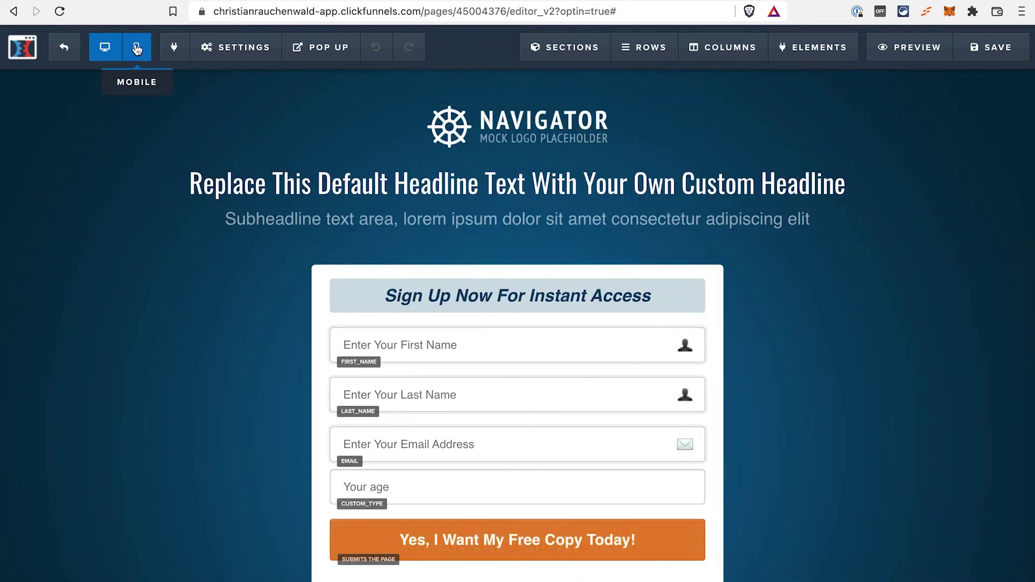
click(136, 47)
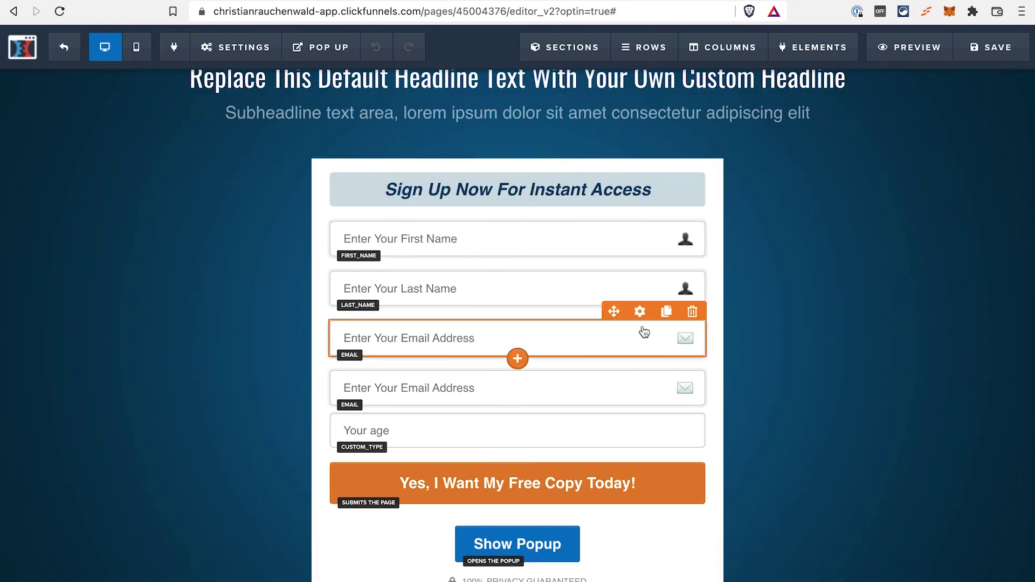
Set the first email field's visibility to Desktop Only.
click(640, 312)
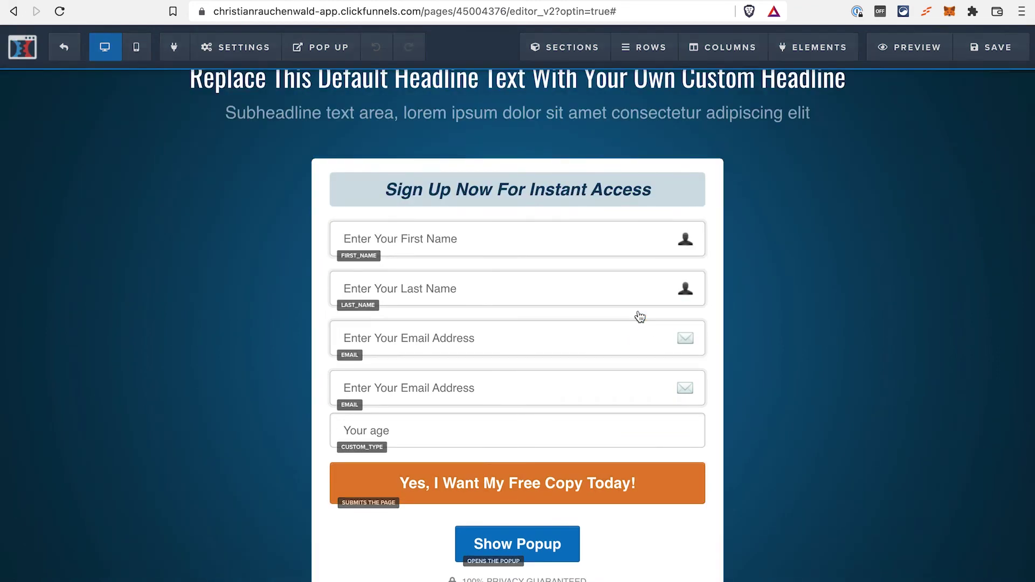
click(876, 577)
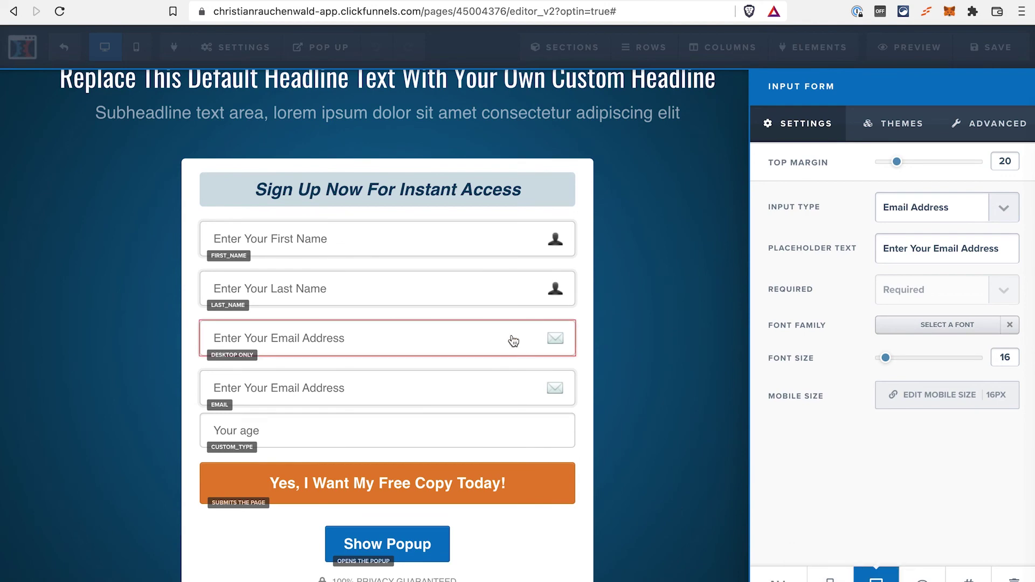
click(587, 396)
In the mobile layout, delete the Mobile Only email field.
click(137, 47)
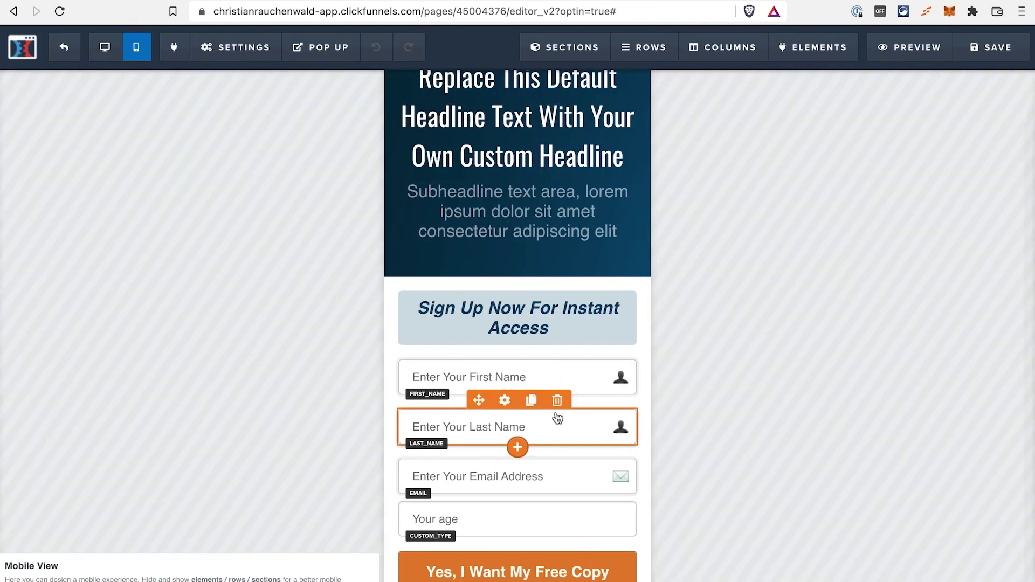
scroll(561, 458, down, 2)
click(510, 393)
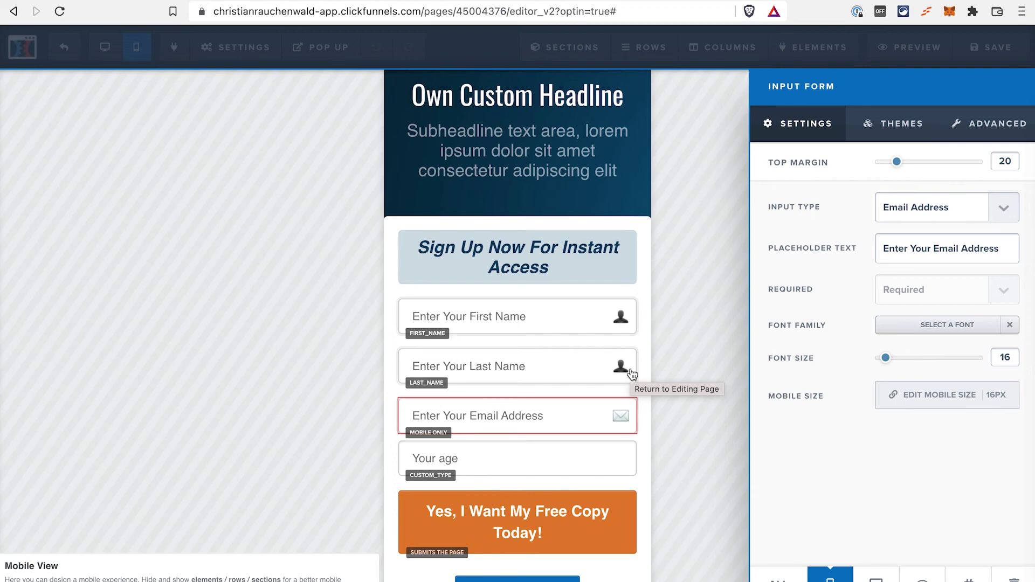
mouse_move(831, 575)
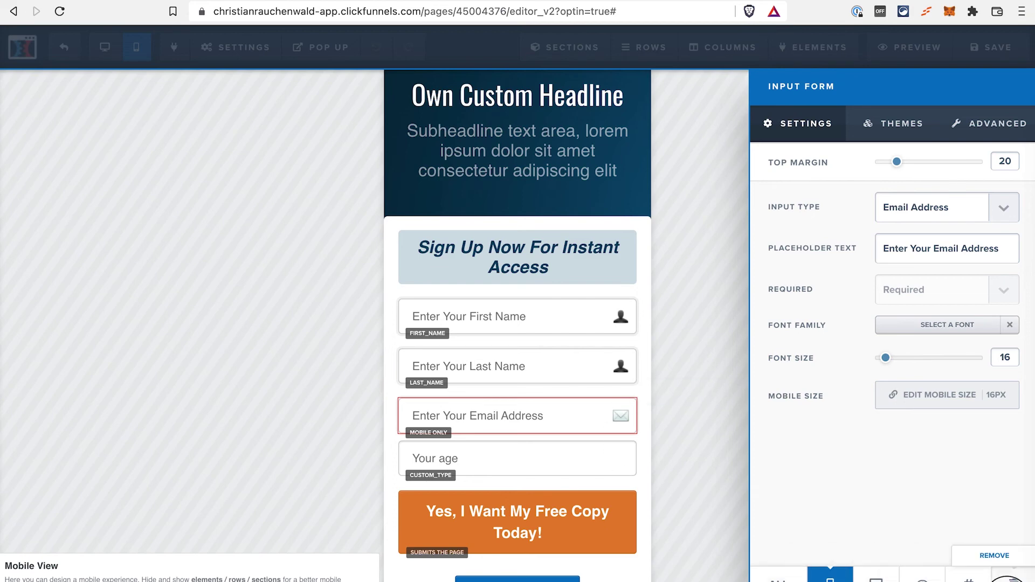
click(1014, 579)
click(646, 103)
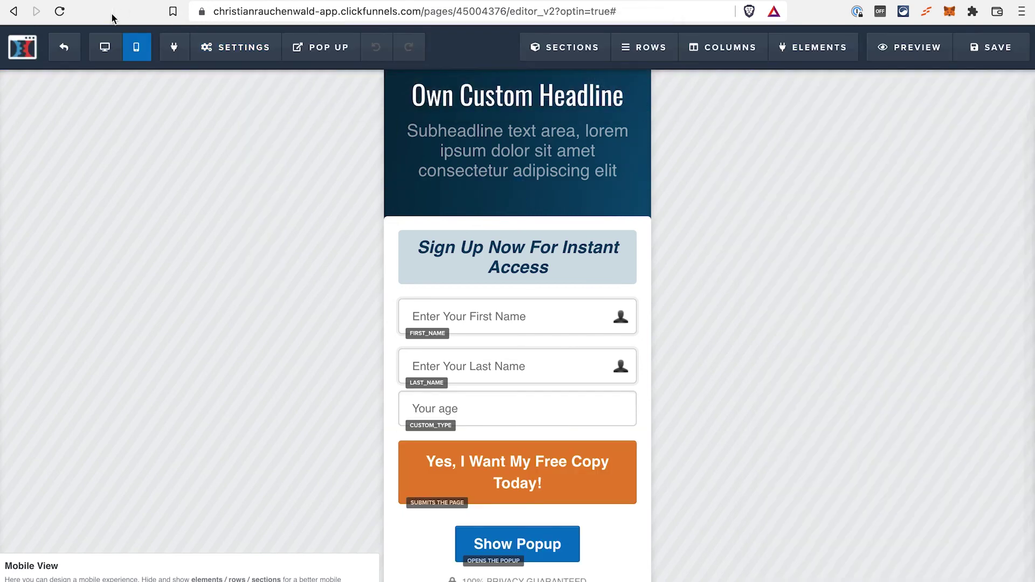
Back on desktop, set the remaining email field to Mobile & Desktop.
click(105, 47)
click(640, 258)
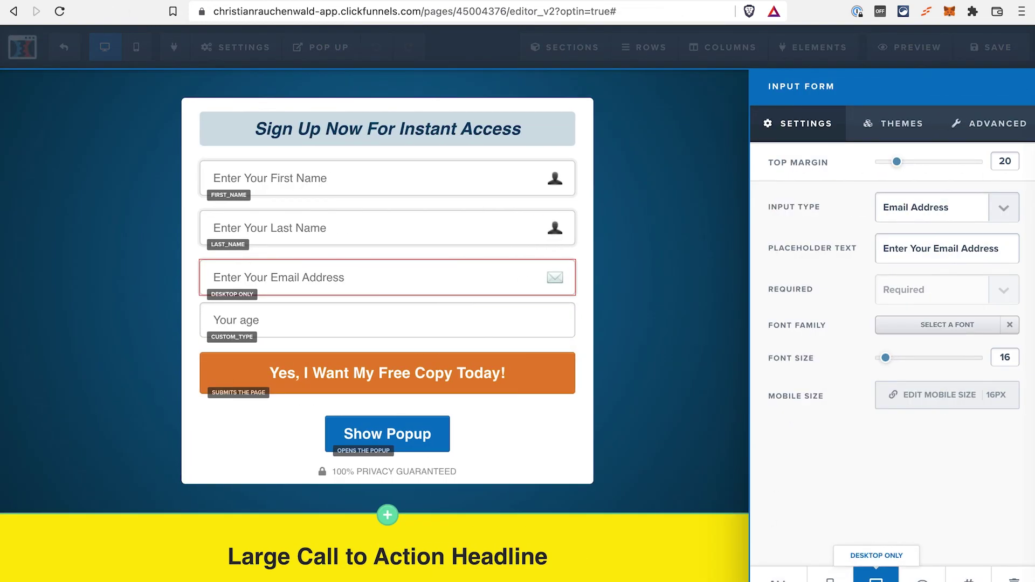
click(778, 577)
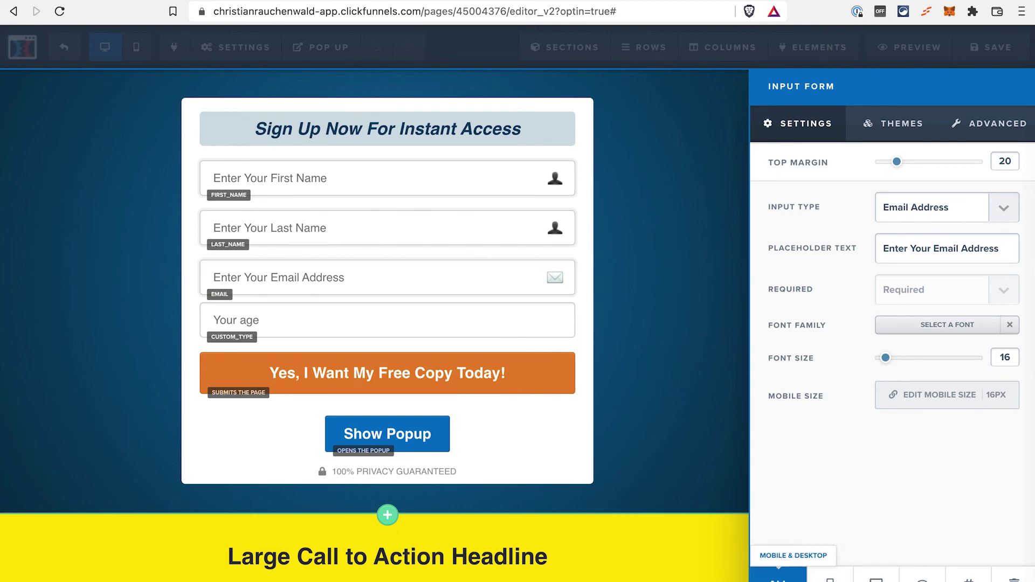
click(679, 407)
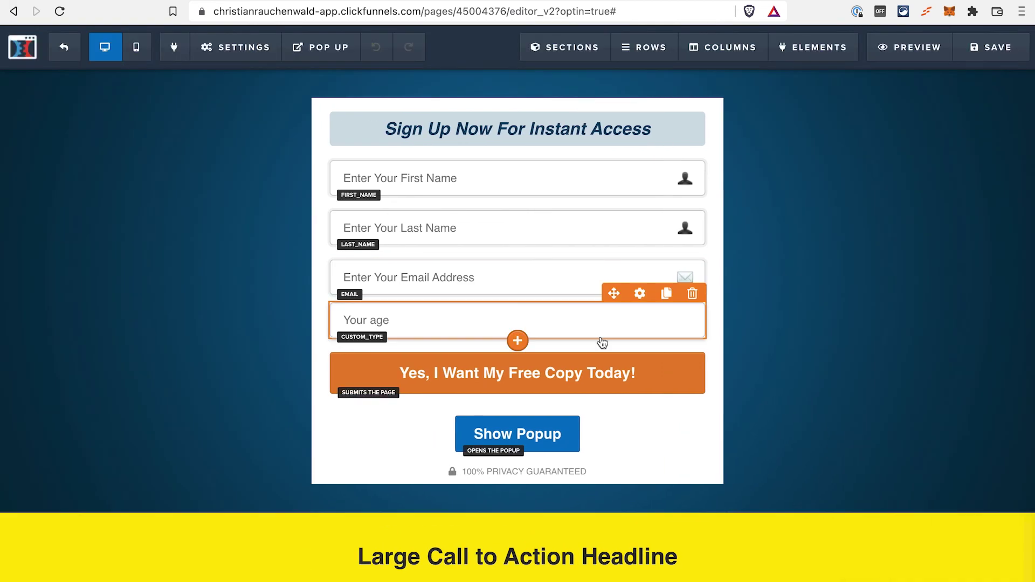